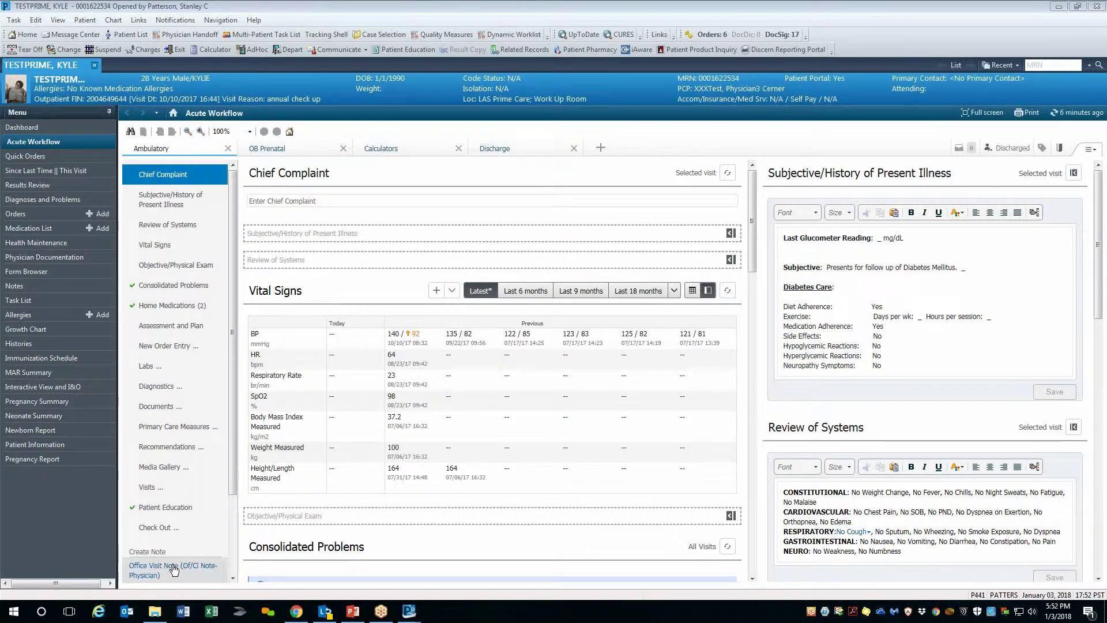
Open the New Note page via Select Other Note in the Create Note list.
{"action": "scroll", "coordinate": [173, 569], "scroll_direction": "down", "scroll_amount": 3}
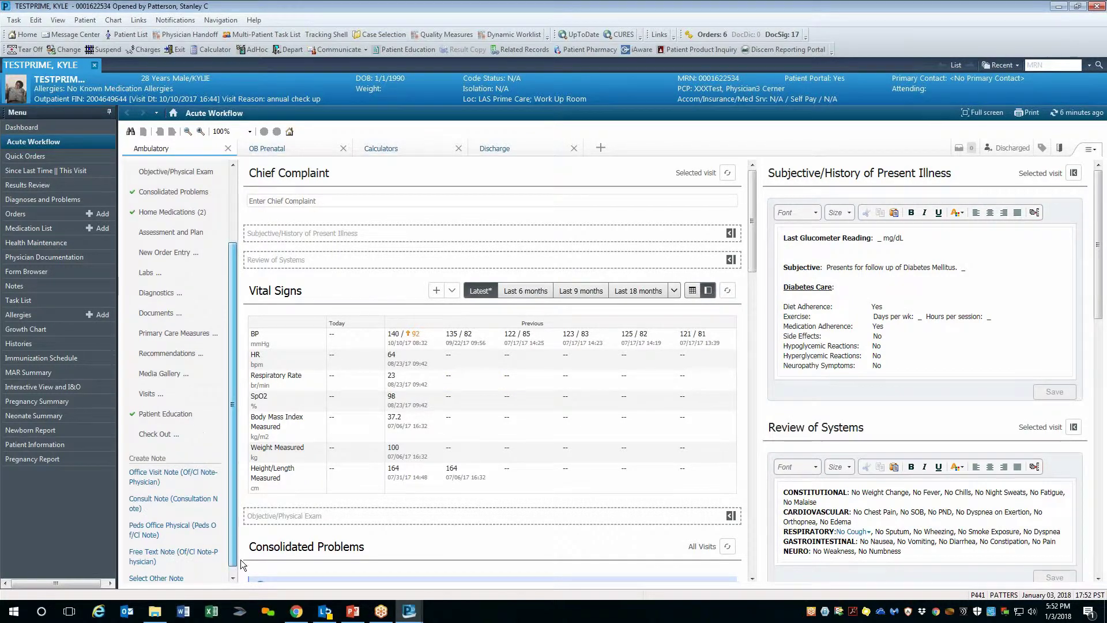
{"action": "left_click", "coordinate": [182, 573]}
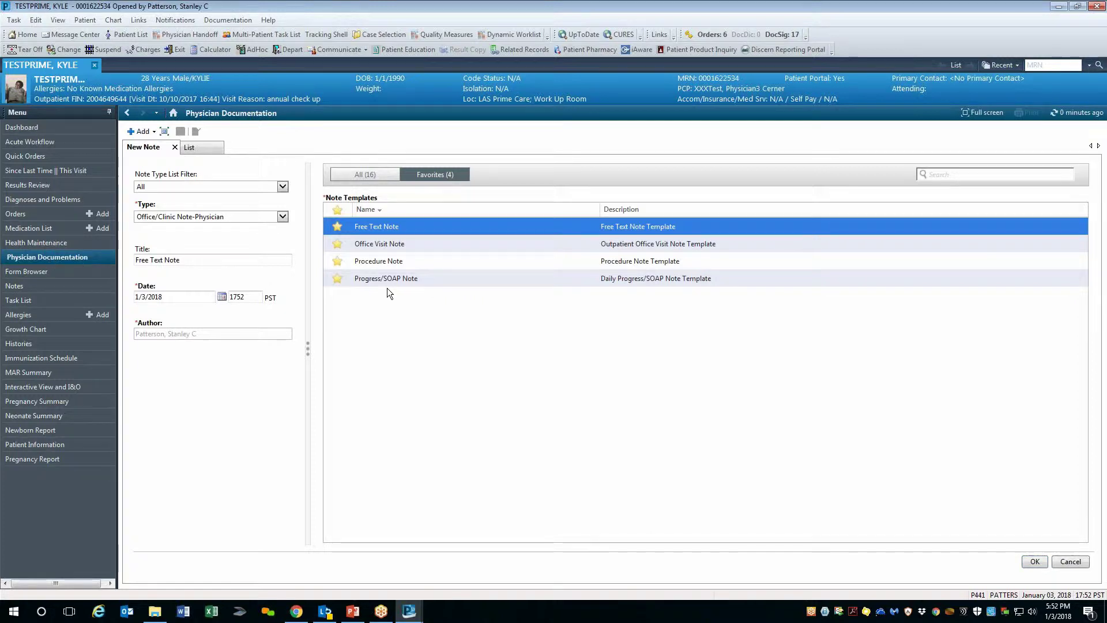
Start another new note and list all 16 note templates.
{"action": "left_click", "coordinate": [140, 131]}
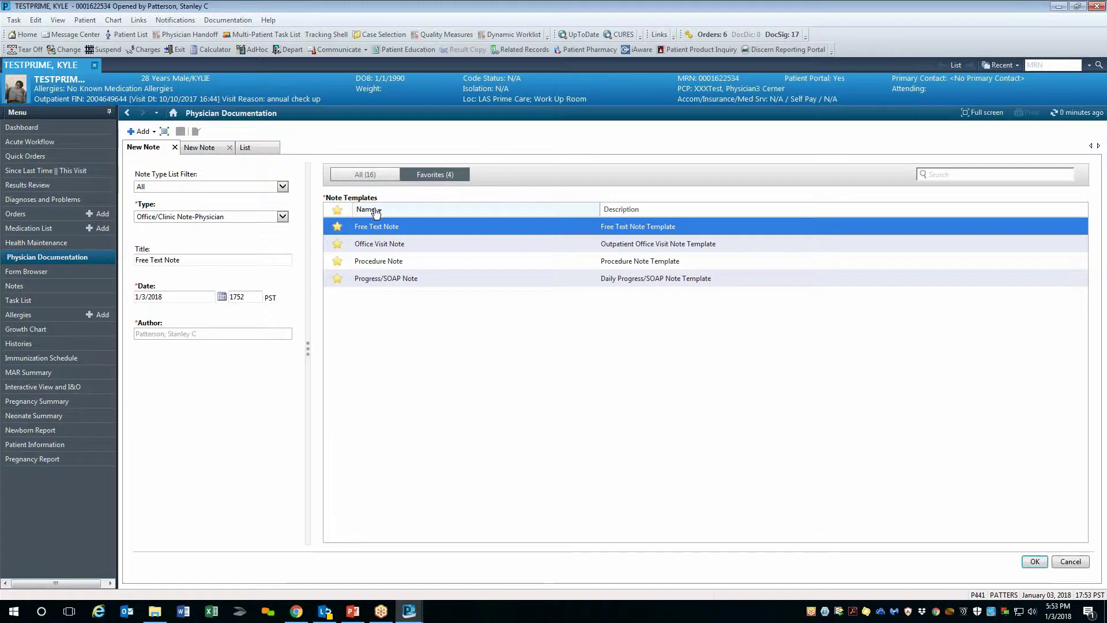
{"action": "left_click", "coordinate": [365, 174]}
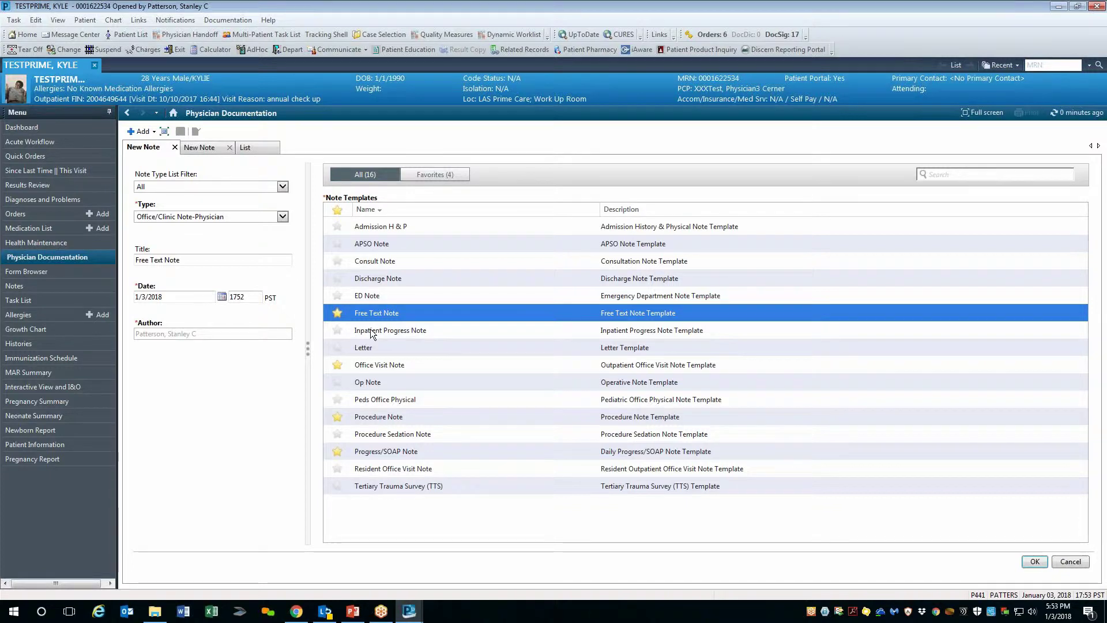
Briefly favourite Letter and Inpatient Progress Note, then unfavourite both, leaving four favourites.
{"action": "left_click", "coordinate": [339, 347]}
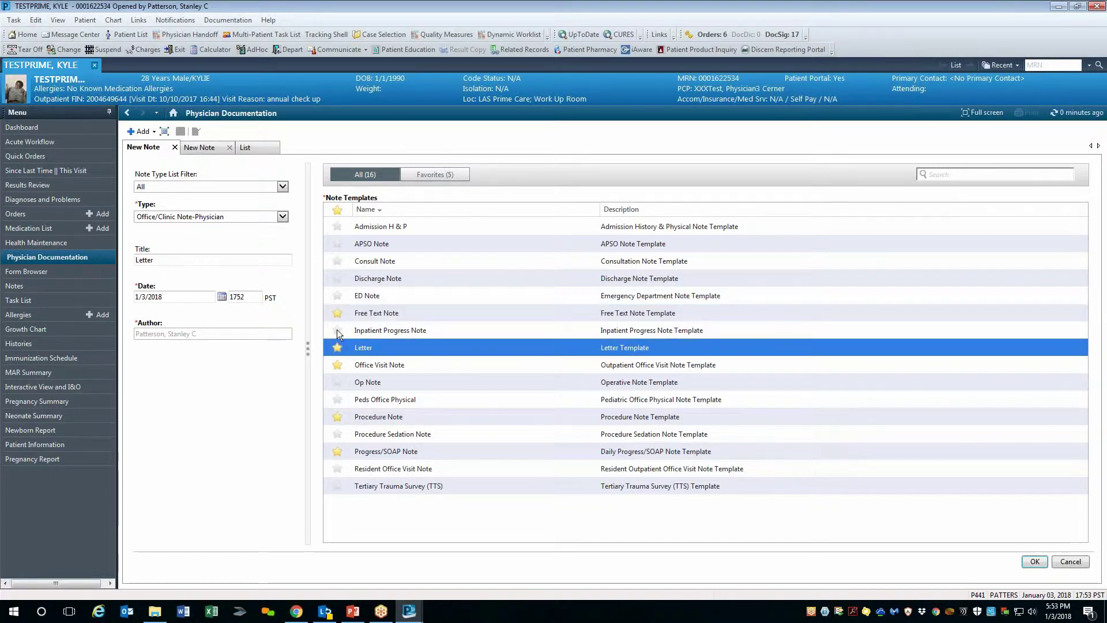
{"action": "left_click", "coordinate": [336, 330]}
{"action": "left_click", "coordinate": [430, 176]}
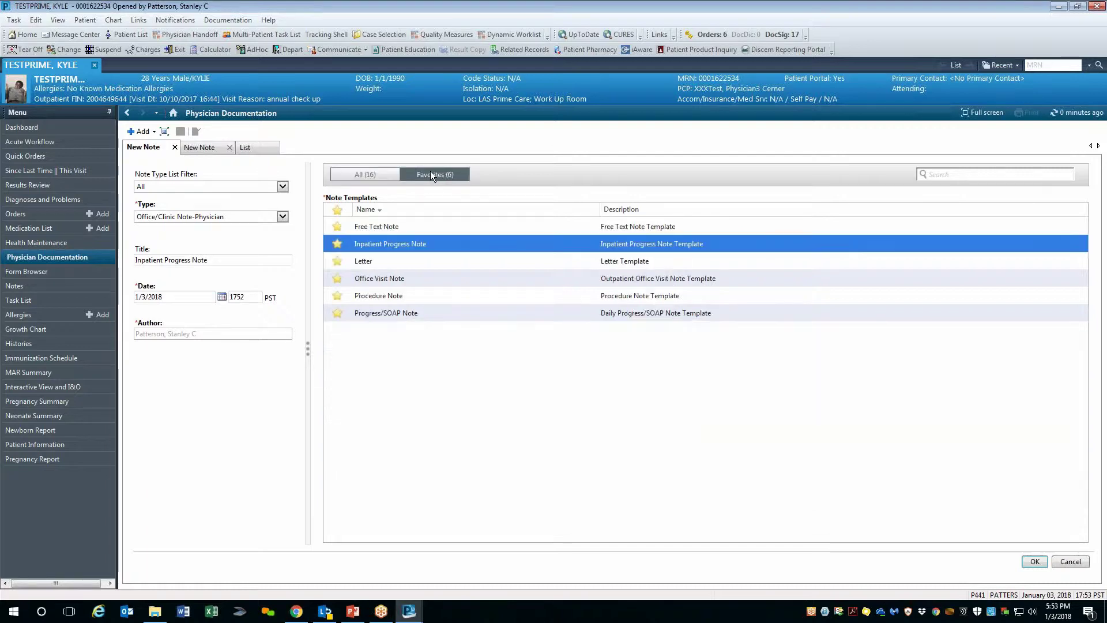
{"action": "left_click", "coordinate": [367, 176]}
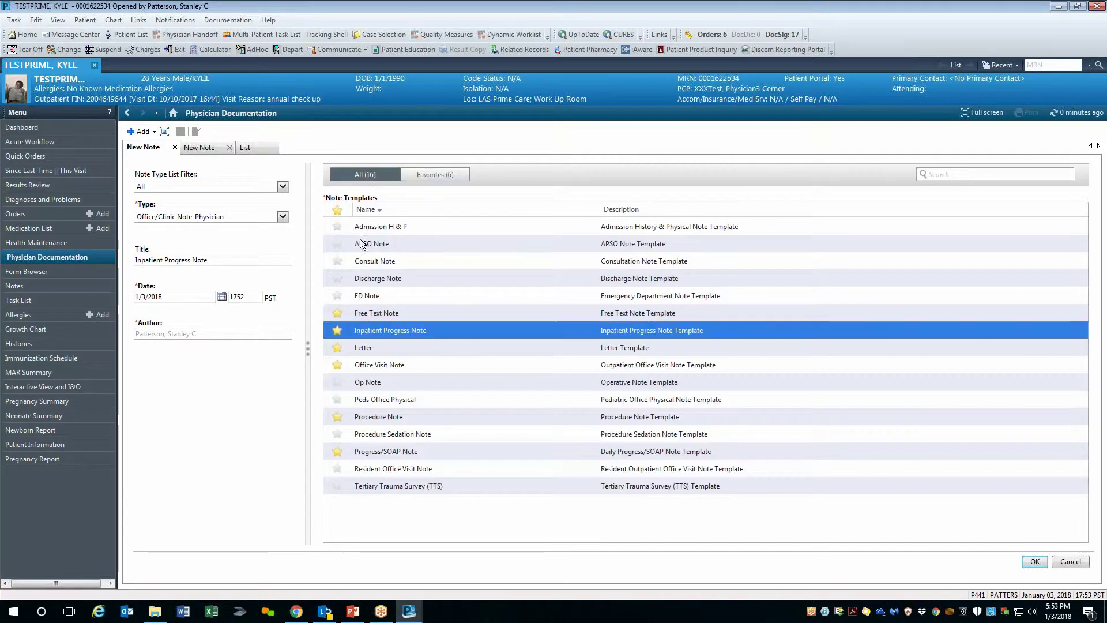
{"action": "left_click", "coordinate": [337, 330]}
{"action": "left_click", "coordinate": [337, 347]}
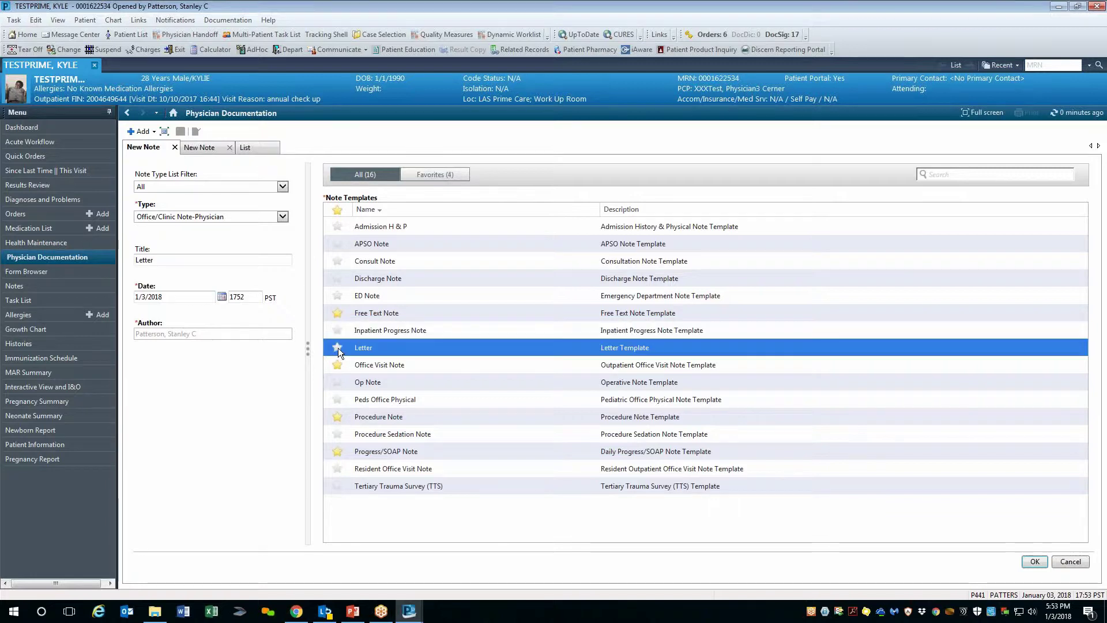
{"action": "left_click", "coordinate": [429, 174]}
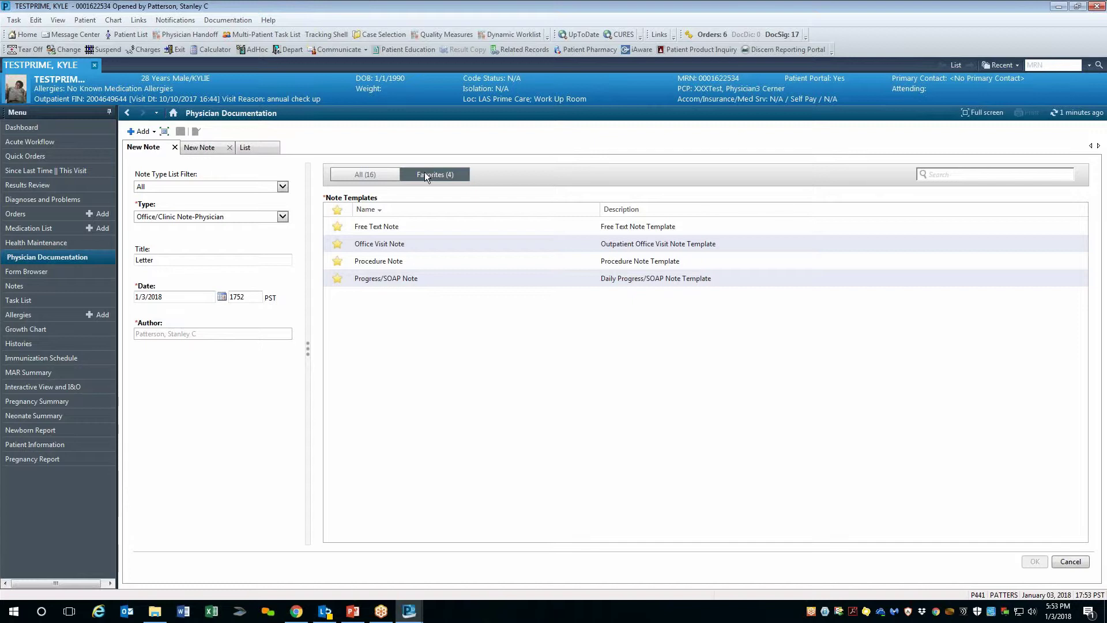
Browse the note Type list, then show the All, Position and Personal filter choices.
{"action": "left_click", "coordinate": [282, 217]}
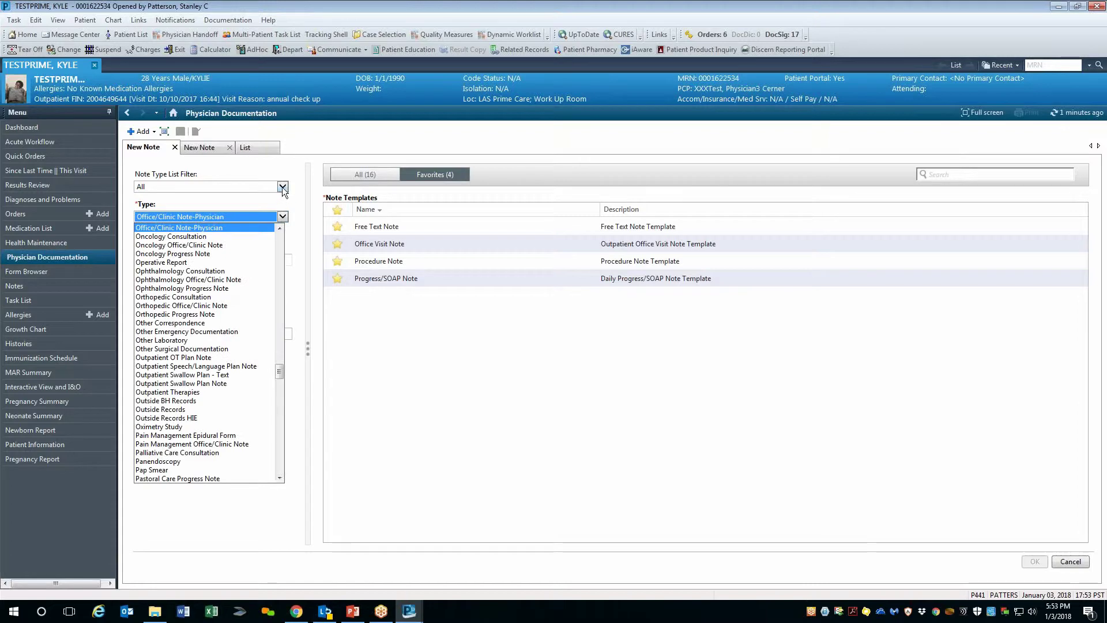
{"action": "scroll", "coordinate": [254, 322], "scroll_direction": "down", "scroll_amount": 6}
{"action": "scroll", "coordinate": [251, 353], "scroll_direction": "up", "scroll_amount": 5}
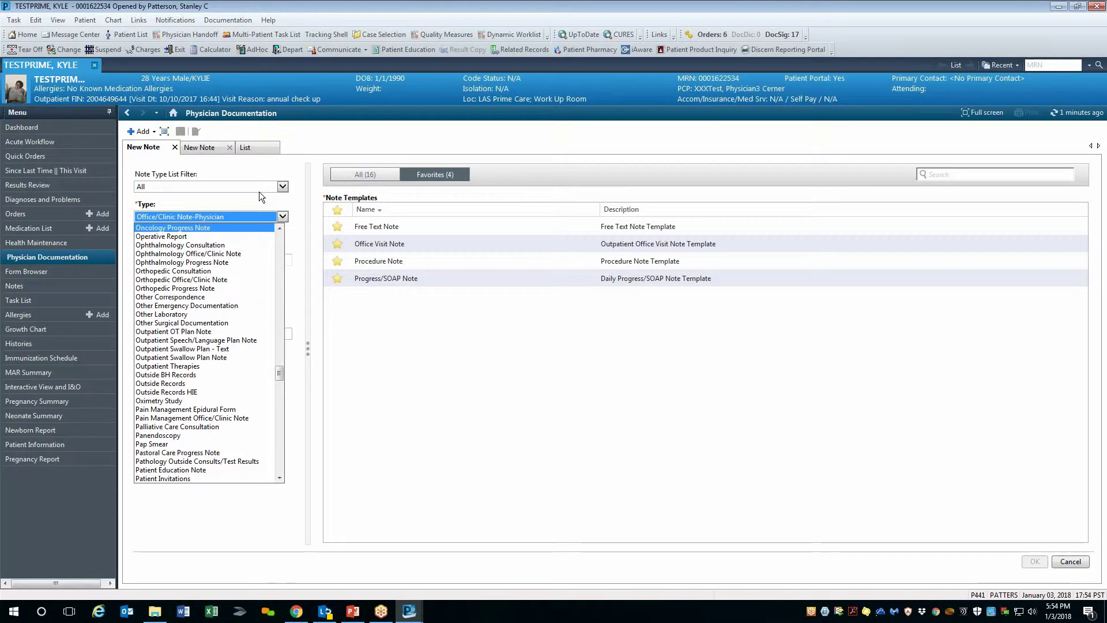
{"action": "left_click", "coordinate": [282, 186]}
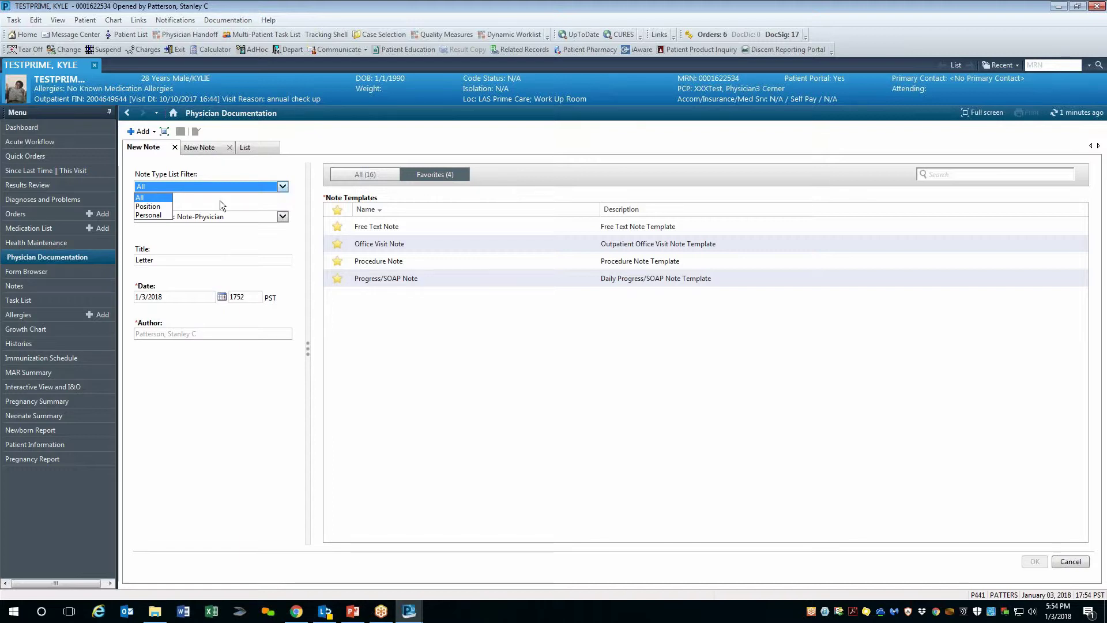
Filter the note type list to Position and set the type to Confidential Clinic Note.
{"action": "left_click", "coordinate": [160, 206]}
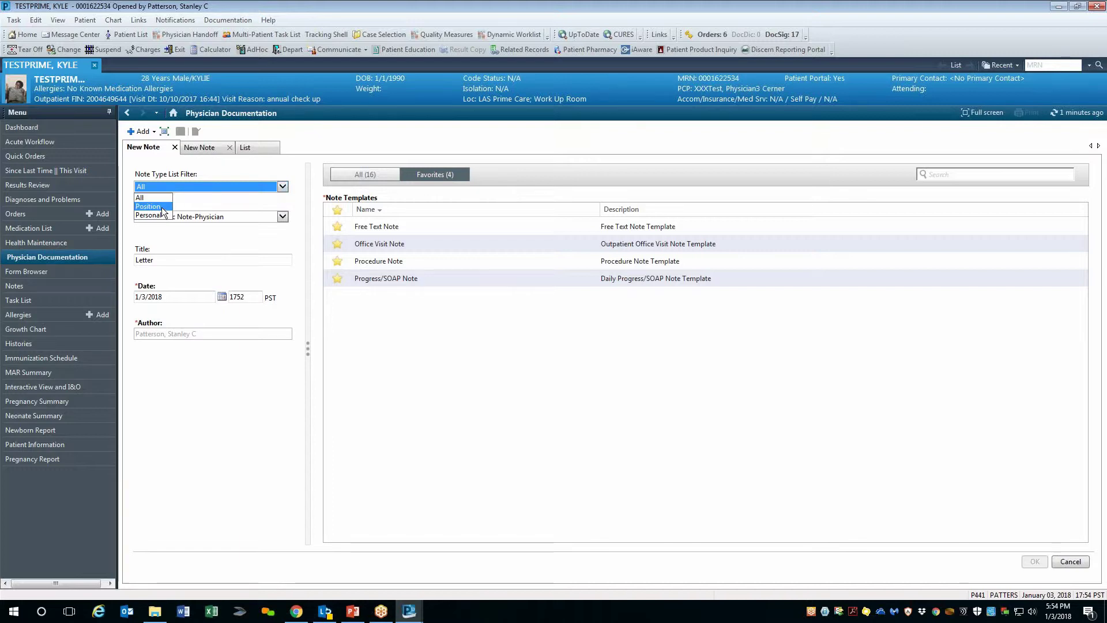
{"action": "left_click", "coordinate": [283, 216]}
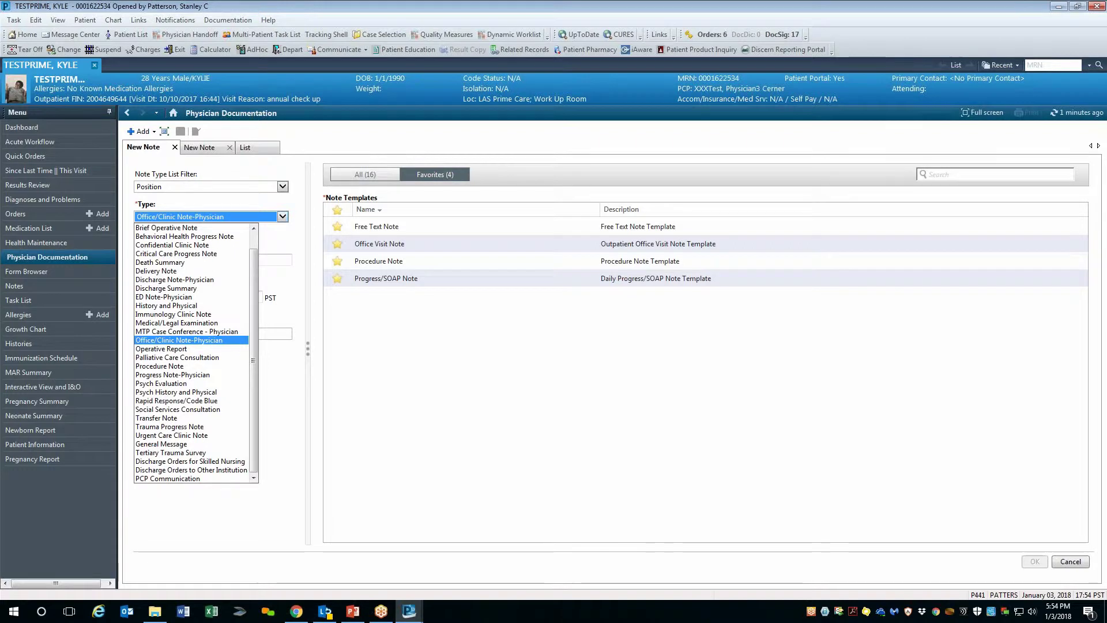
{"action": "scroll", "coordinate": [190, 248], "scroll_direction": "up", "scroll_amount": 1}
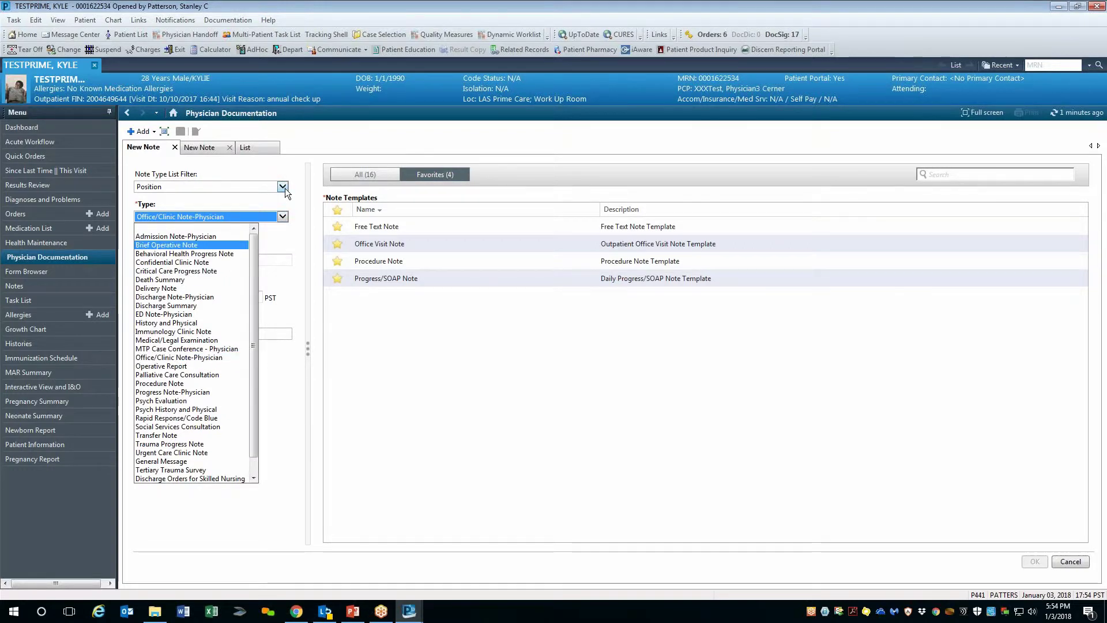
{"action": "left_click", "coordinate": [285, 190]}
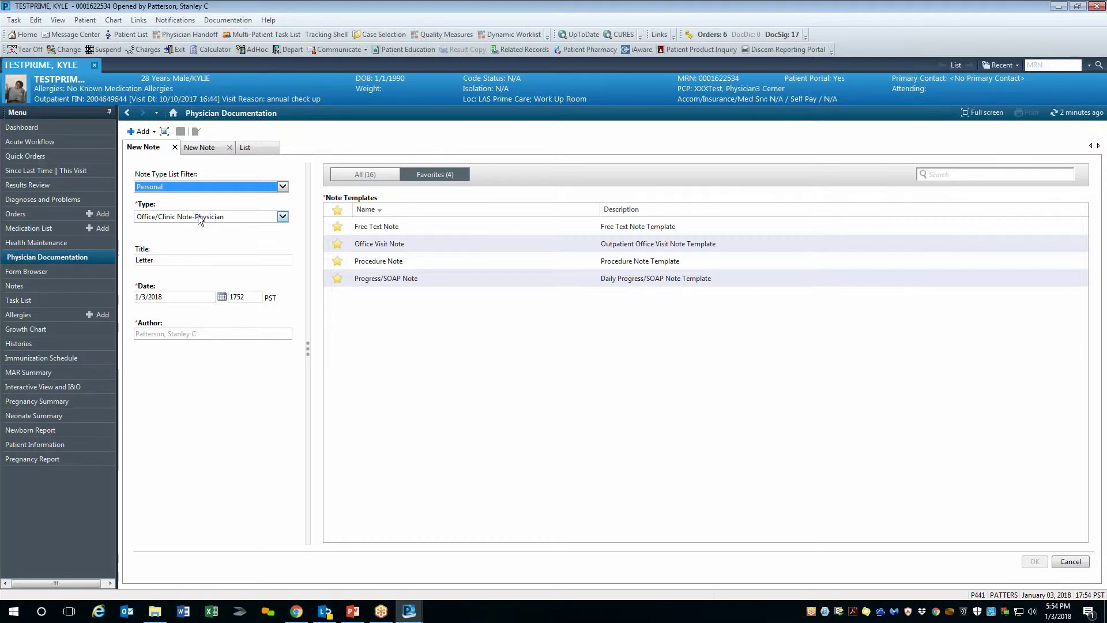
{"action": "left_click", "coordinate": [280, 187]}
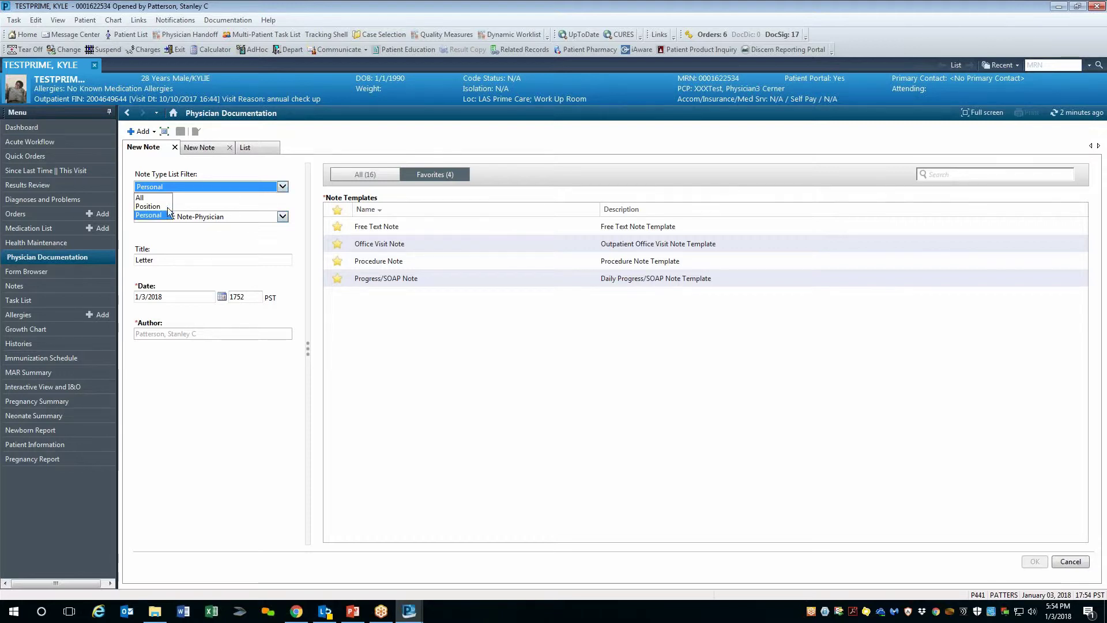
{"action": "left_click", "coordinate": [229, 200]}
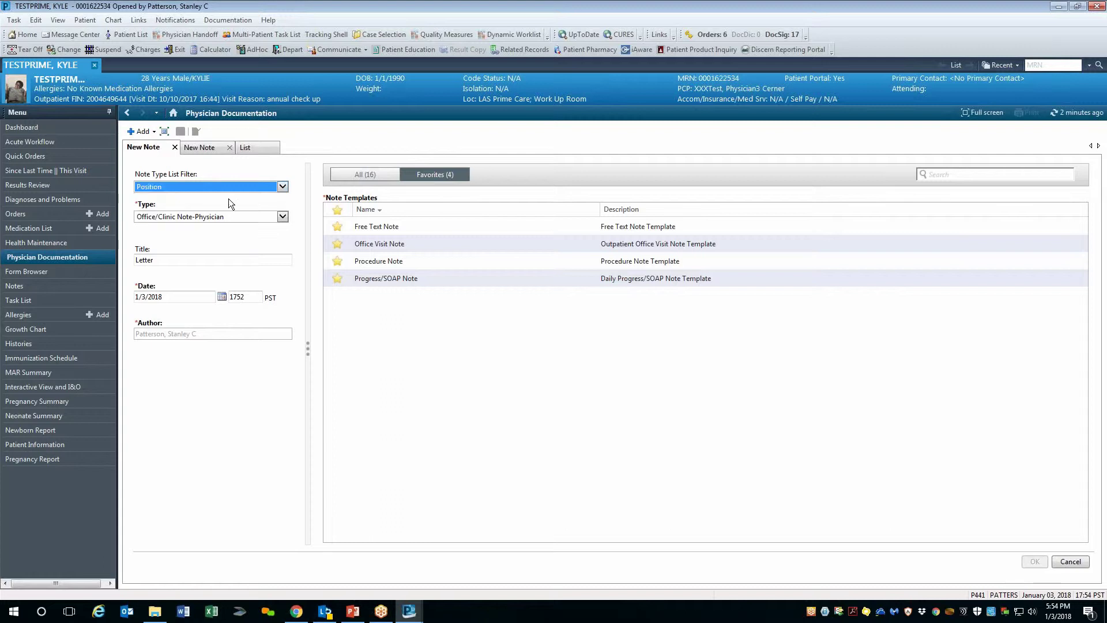
{"action": "left_click", "coordinate": [282, 216]}
{"action": "left_click", "coordinate": [189, 245]}
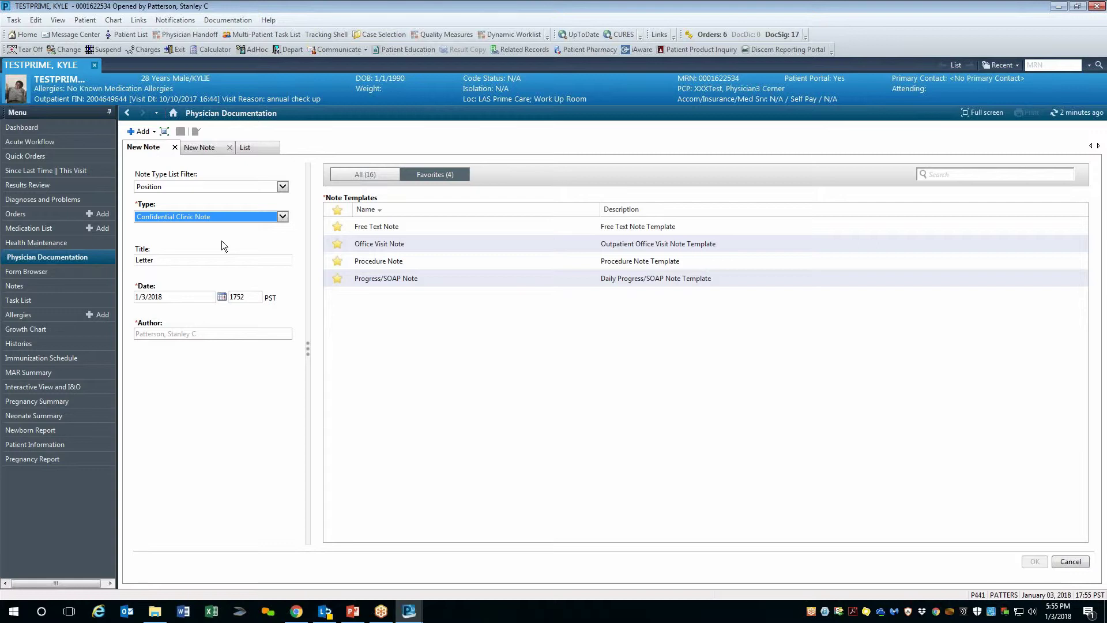
Create the note from the Progress/SOAP Note template.
{"action": "left_click", "coordinate": [372, 280]}
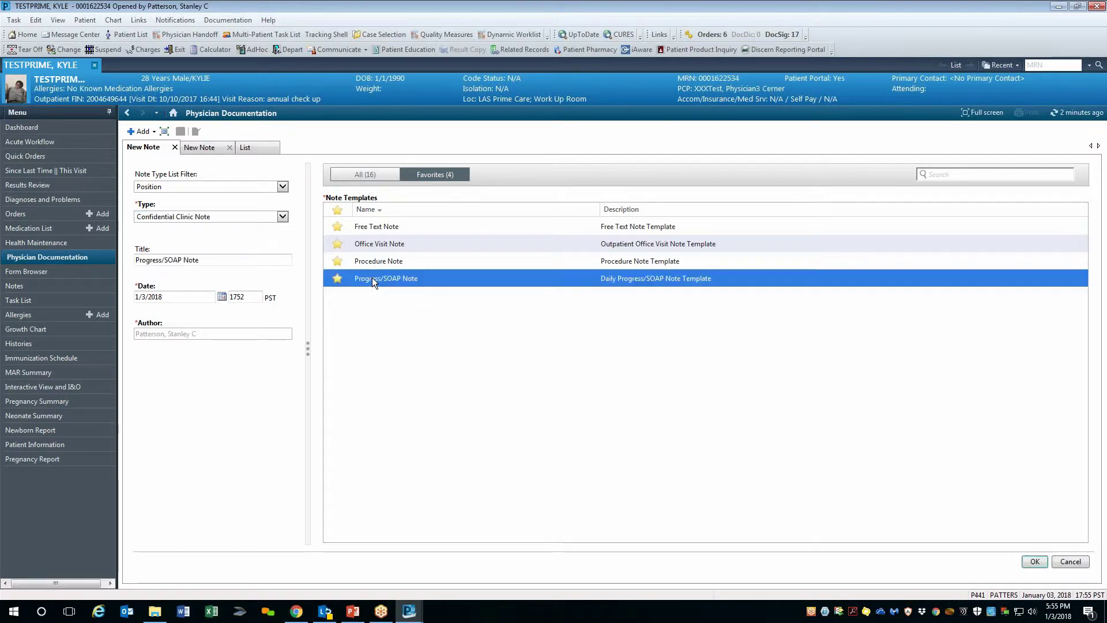
{"action": "left_click", "coordinate": [1034, 561]}
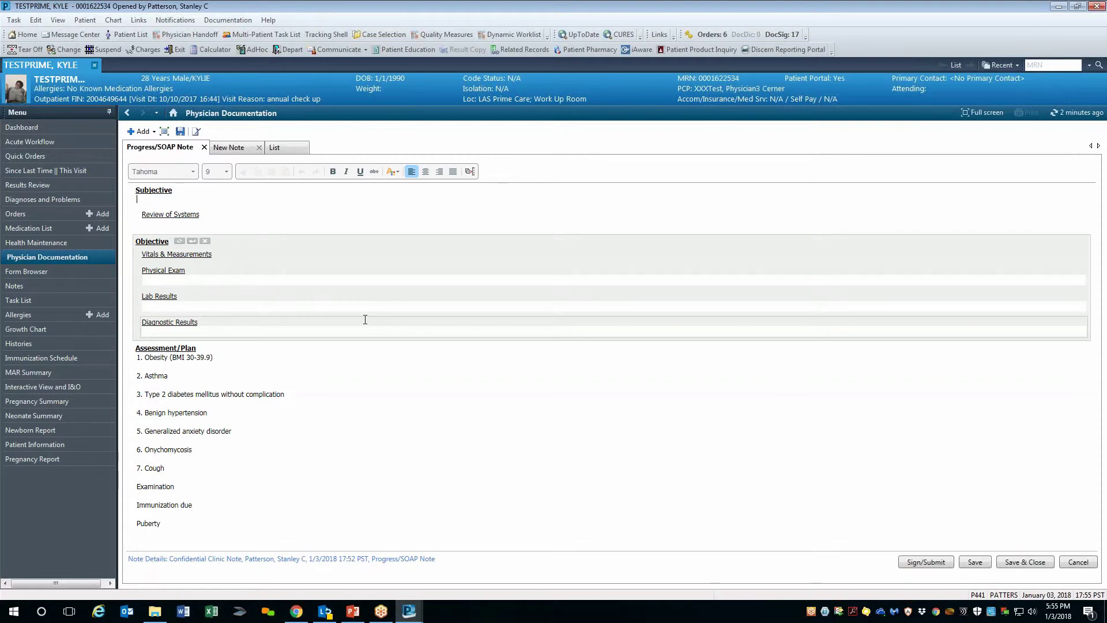
Open Sign/Submit, confirm type Confidential Clinic Note and filter Position, cancel, then reopen it.
{"action": "left_click", "coordinate": [916, 559]}
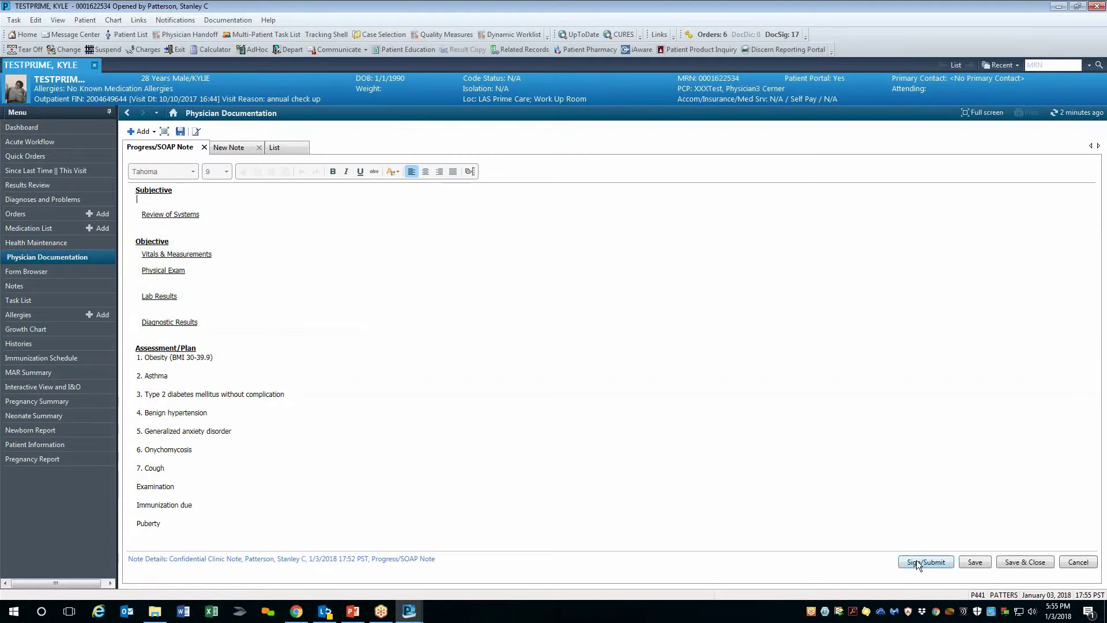
{"action": "left_click", "coordinate": [453, 273]}
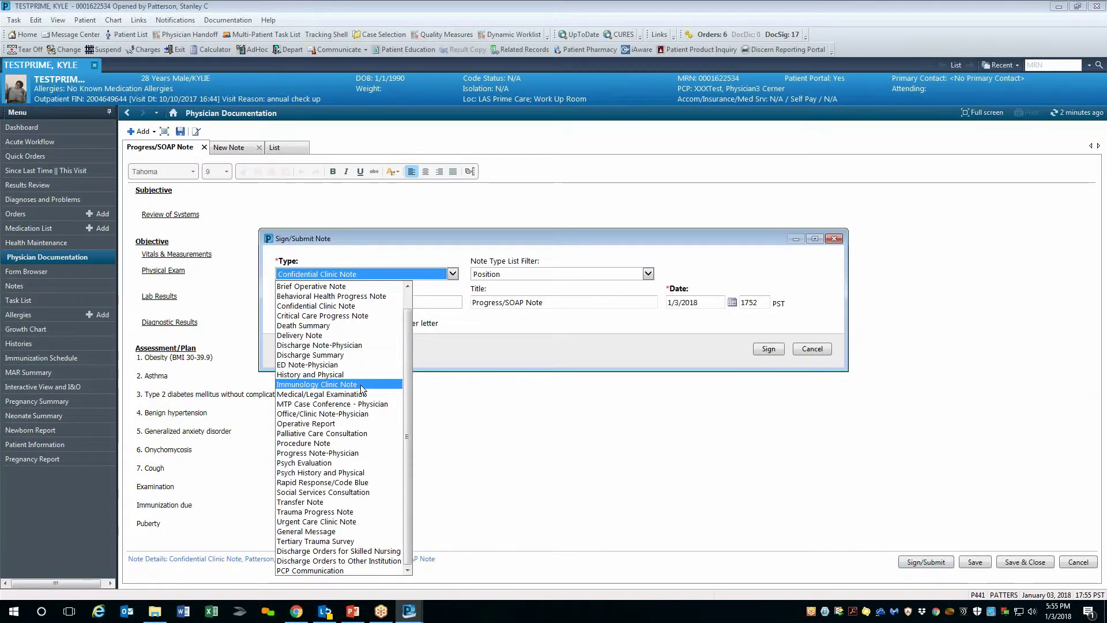
{"action": "scroll", "coordinate": [355, 353], "scroll_direction": "up", "scroll_amount": 1}
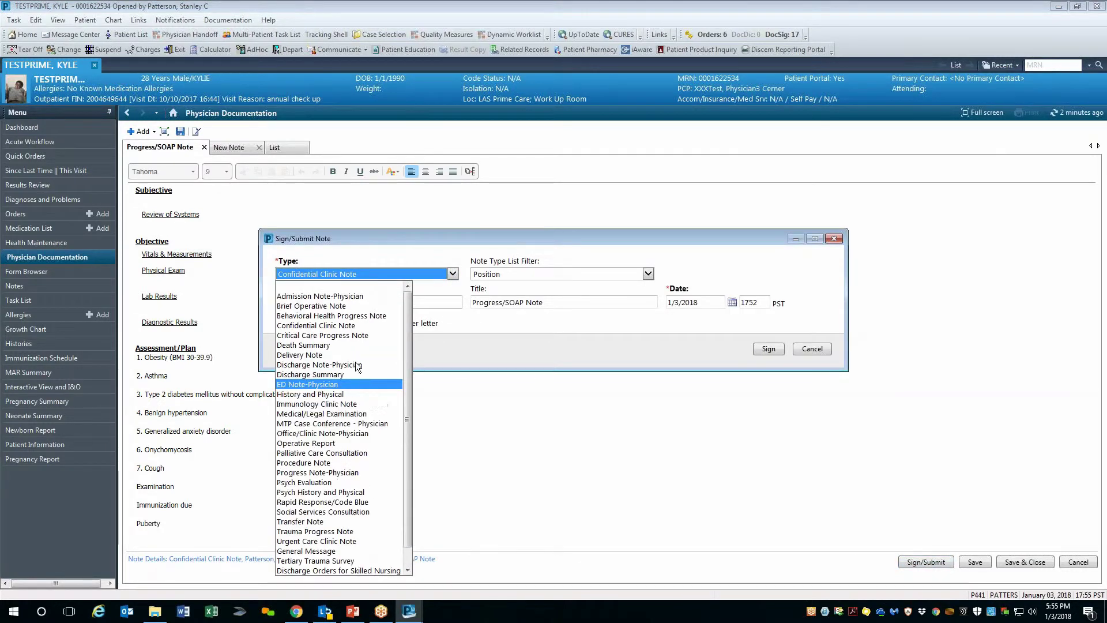
{"action": "left_click", "coordinate": [355, 326]}
{"action": "left_click", "coordinate": [511, 275]}
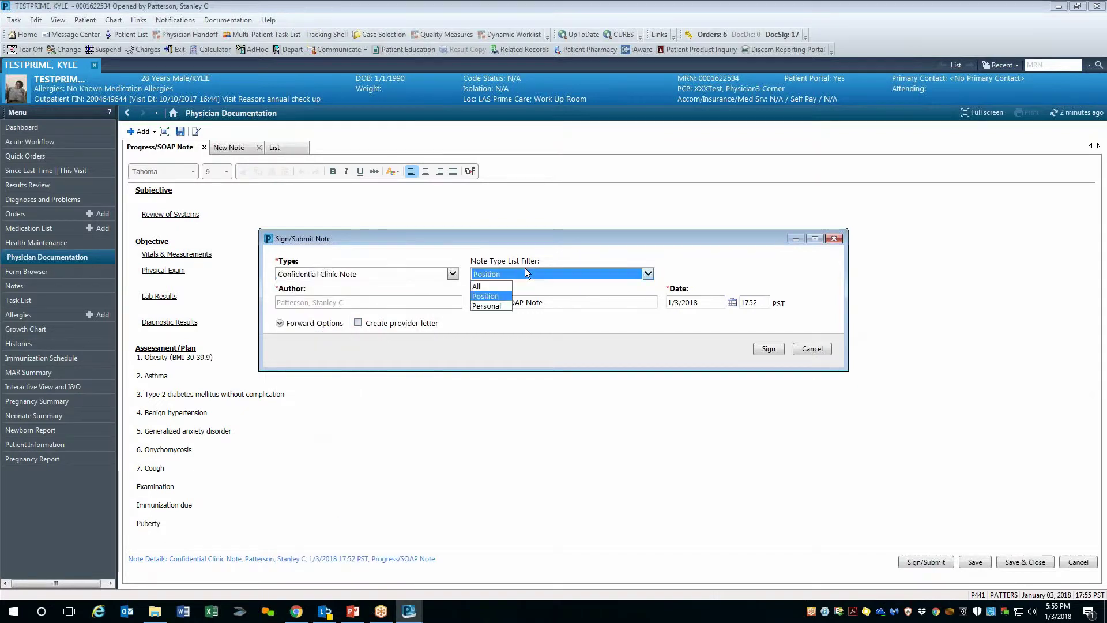
{"action": "left_click", "coordinate": [507, 289]}
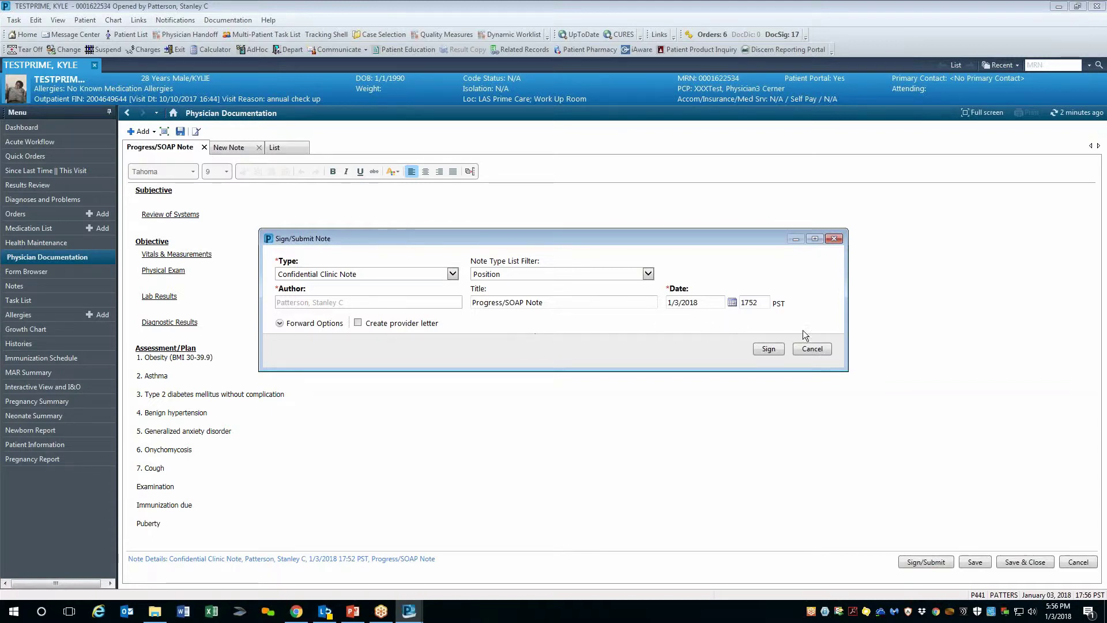
{"action": "left_click", "coordinate": [812, 349]}
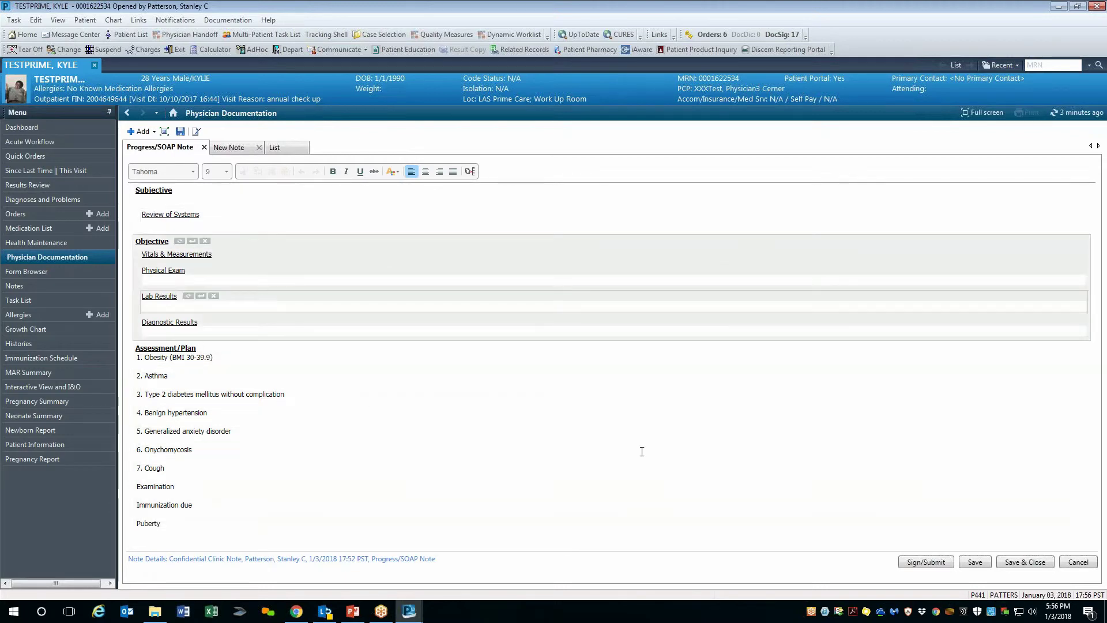
{"action": "left_click", "coordinate": [913, 562]}
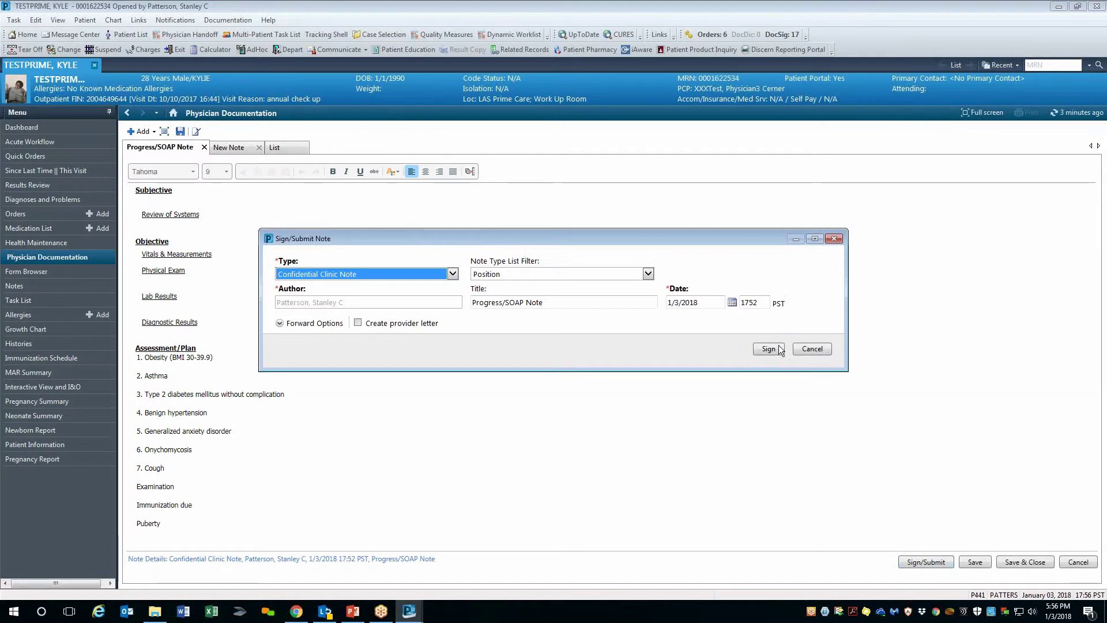